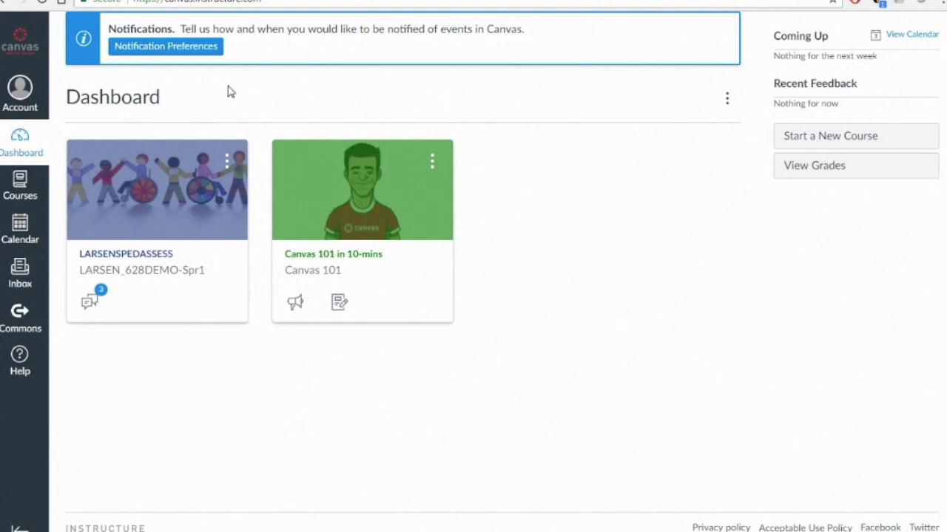
Open the notification preferences and review the email settings for course activities
left_click(164, 46)
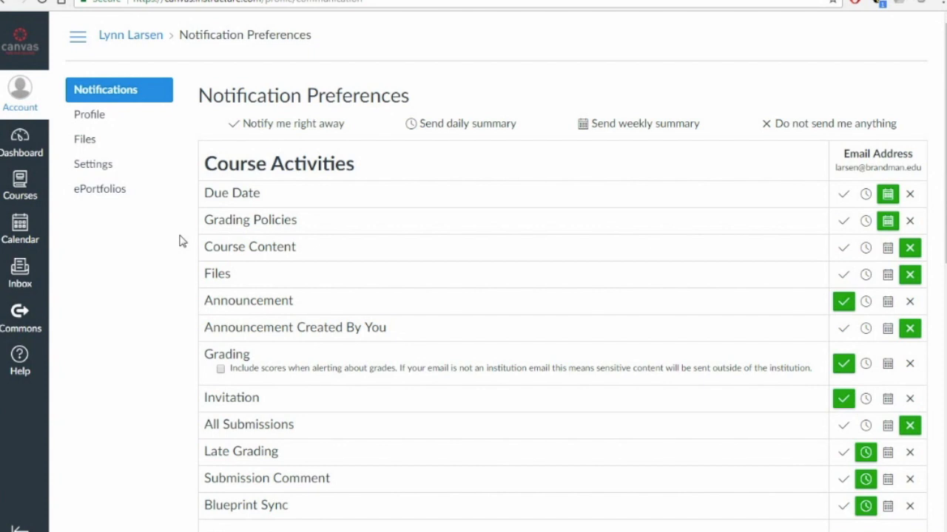
scroll(179, 241, "down", 1)
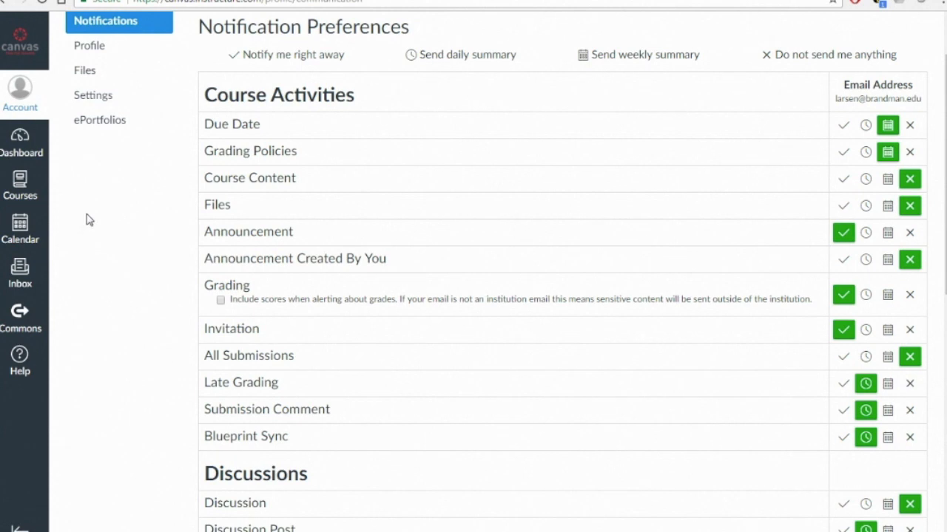
Rename the LARSENSPEDASSESS course to CBM for Beginners in its course settings and save the course details
left_click(18, 146)
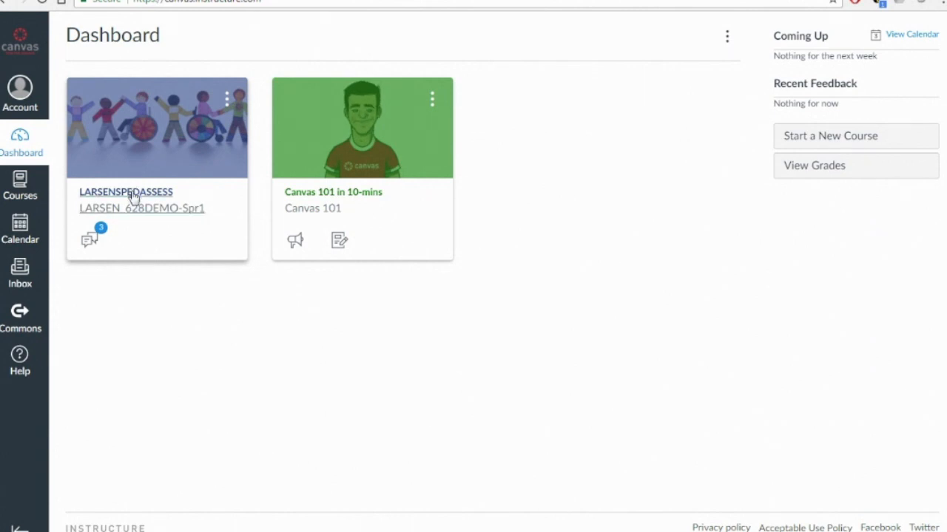
left_click(128, 158)
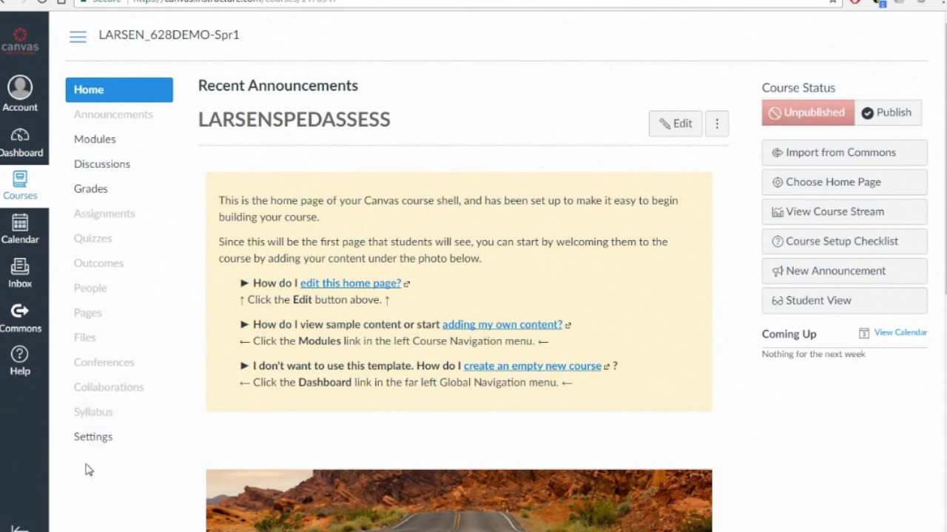
left_click(67, 444)
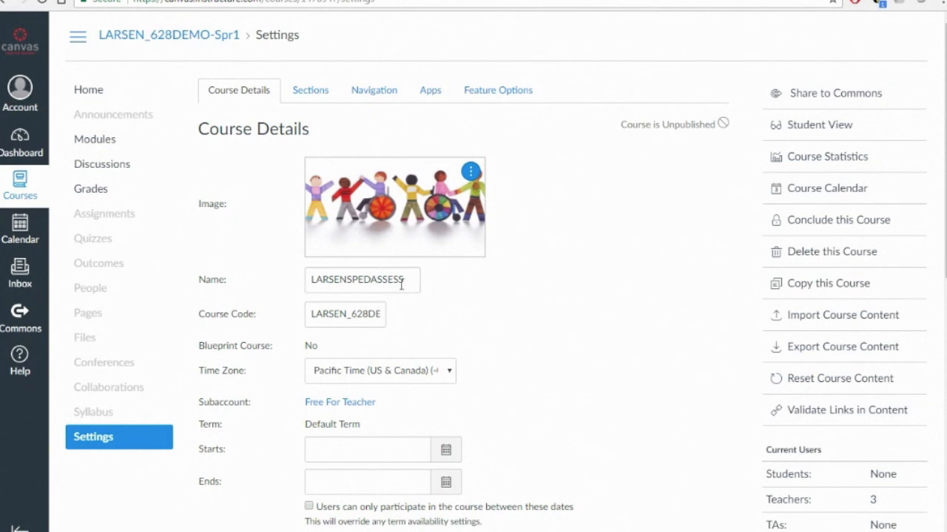
left_click_drag(404, 282, 309, 283)
type("CBM for Beginners")
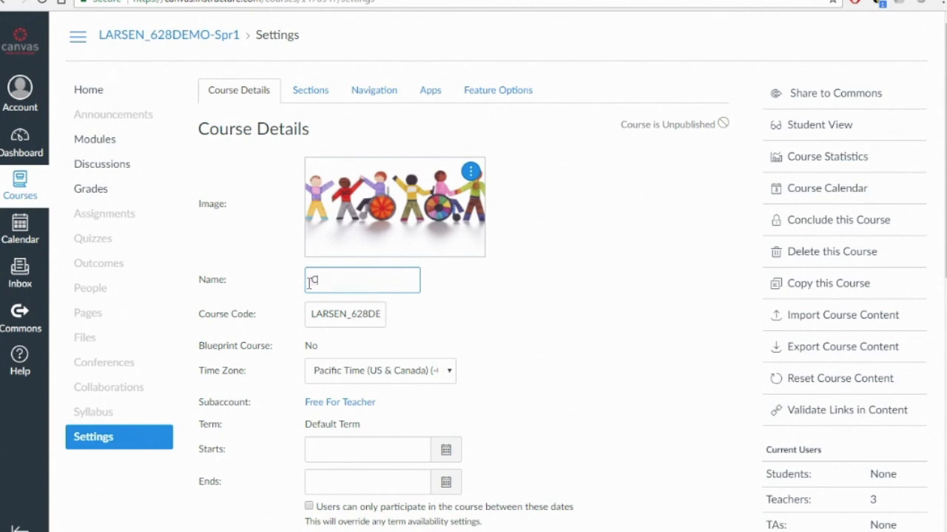
scroll(456, 324, "down", 1)
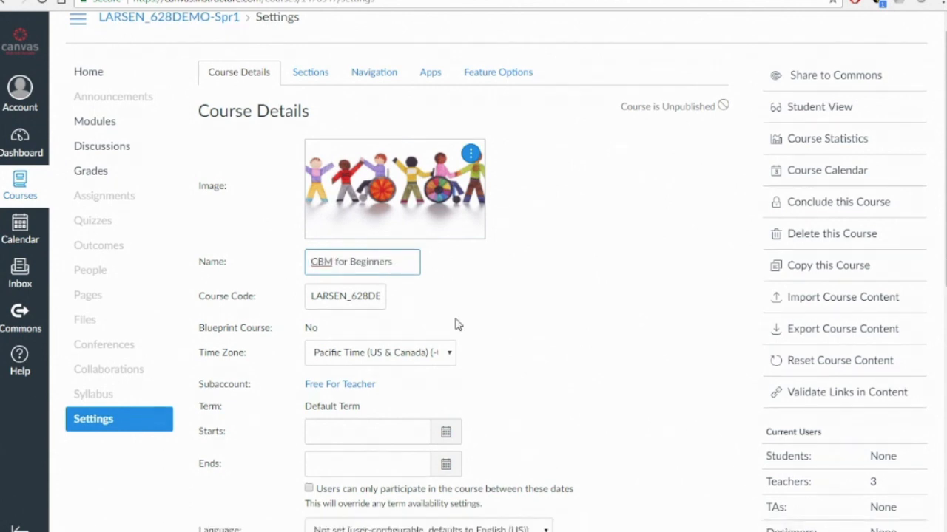
scroll(456, 324, "down", 2)
scroll(457, 324, "down", 2)
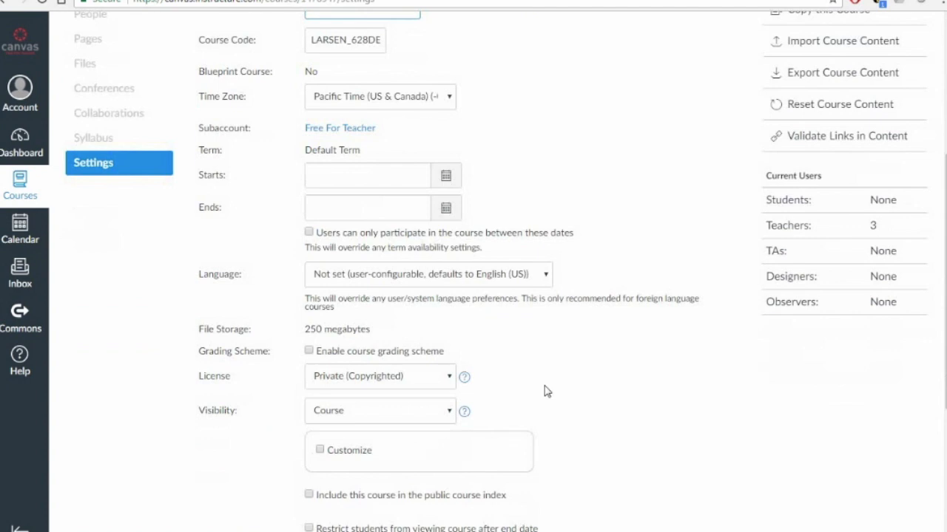
scroll(545, 391, "down", 1)
scroll(545, 391, "down", 3)
left_click(648, 482)
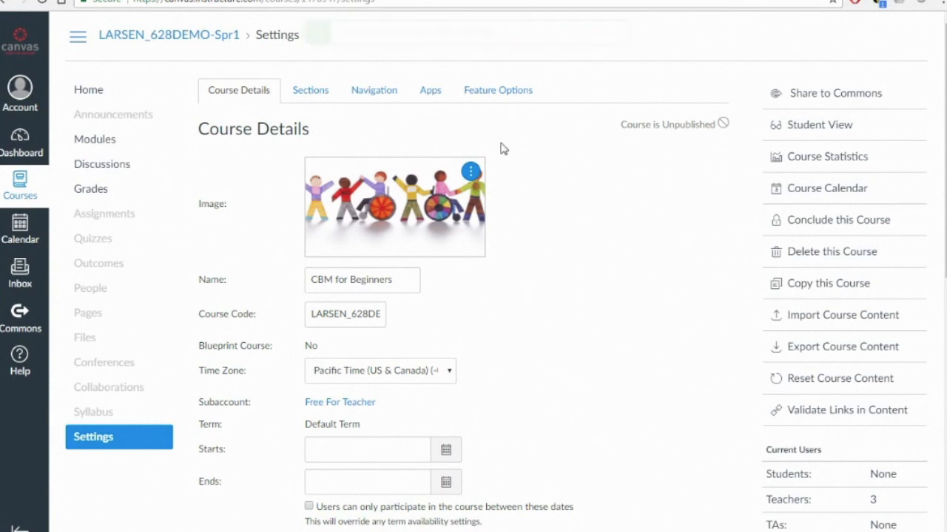
Check the renamed course on the dashboard and on its home page
left_click(15, 161)
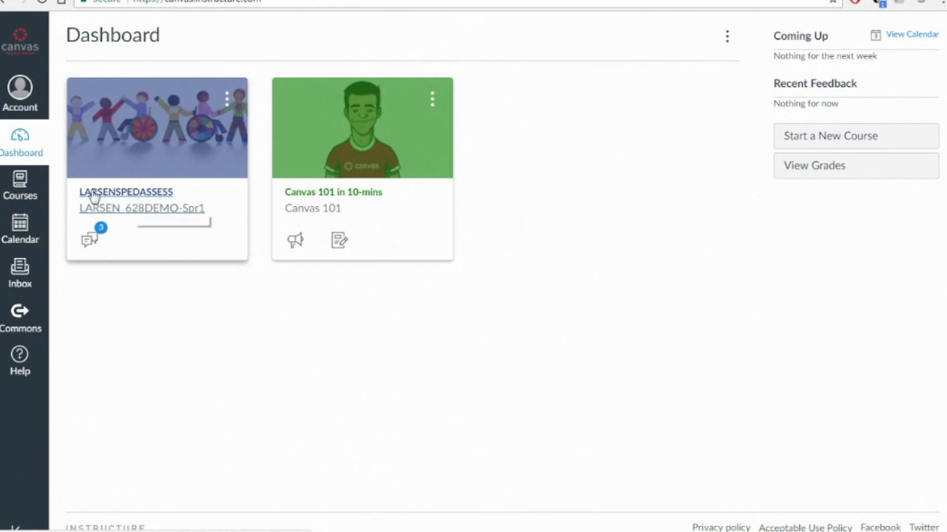
left_click(131, 150)
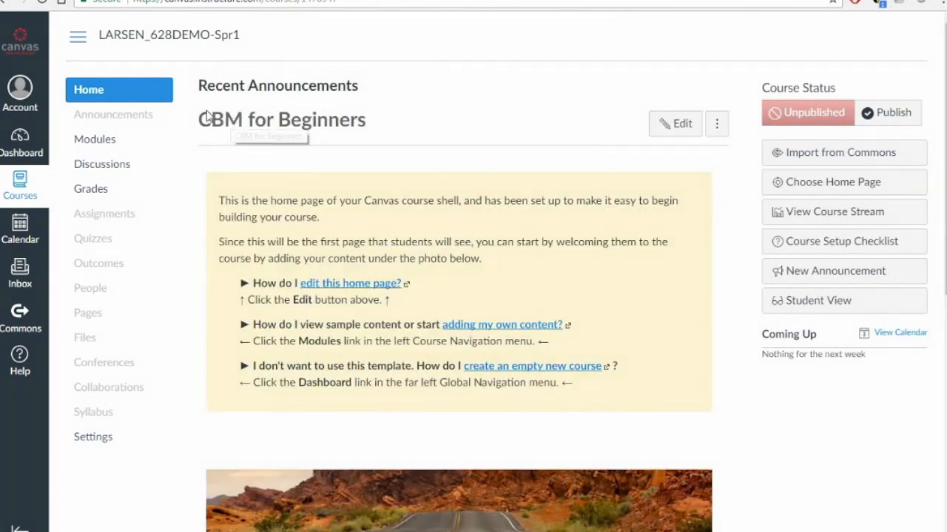
left_click(11, 159)
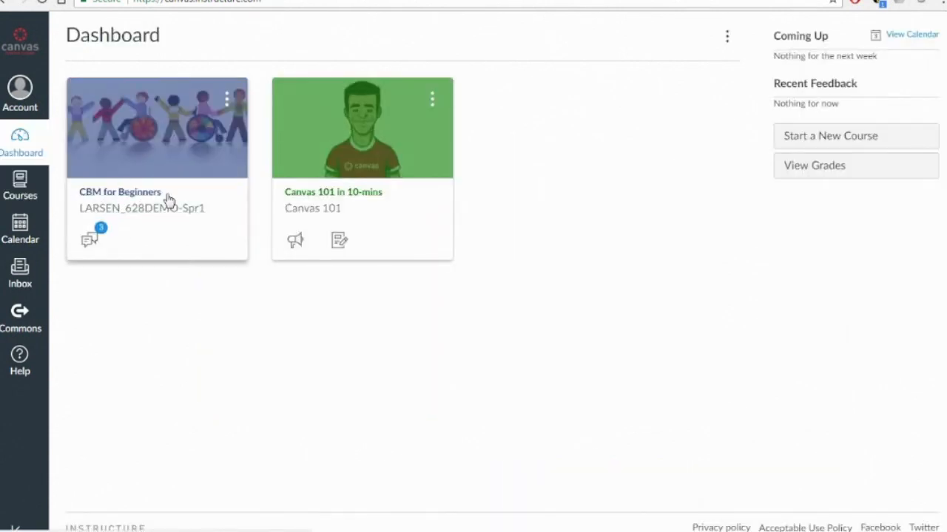
left_click(136, 168)
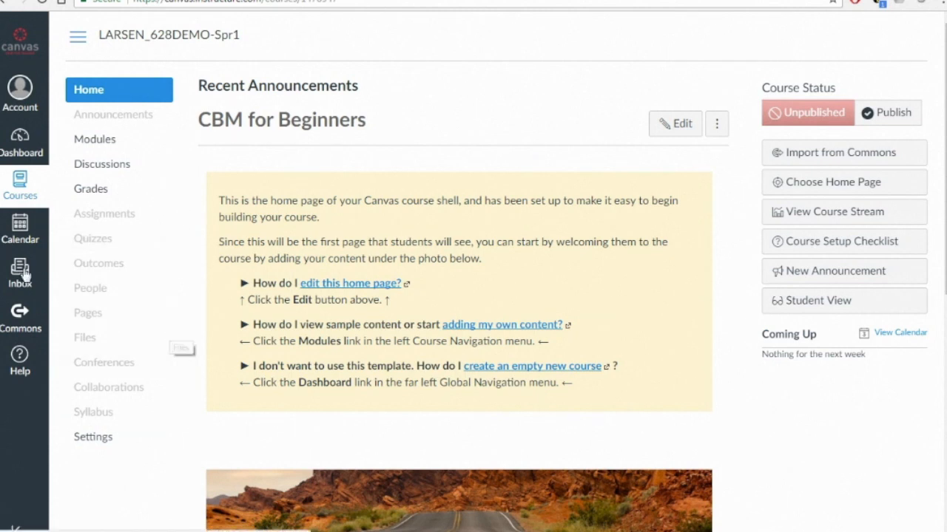
Open the Meet Your Instructor page from the course modules and review its contents
left_click(98, 144)
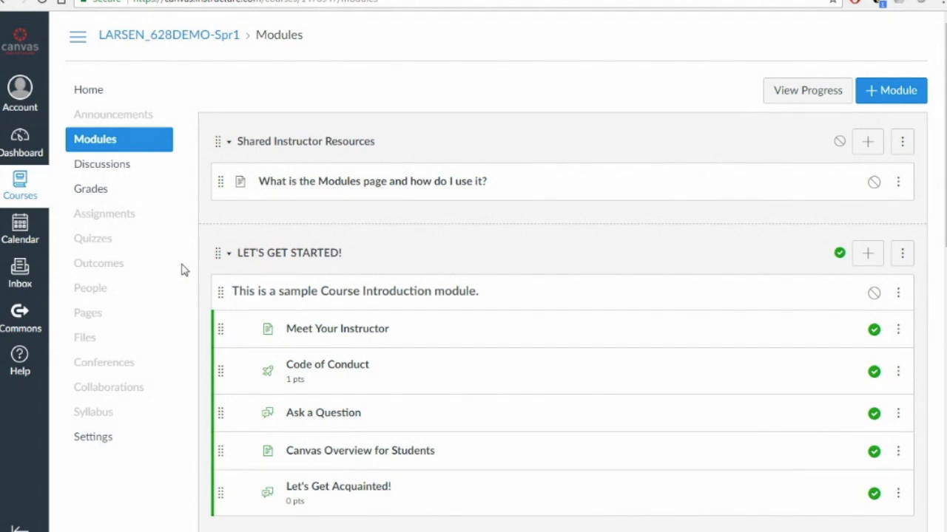
scroll(185, 270, "down", 1)
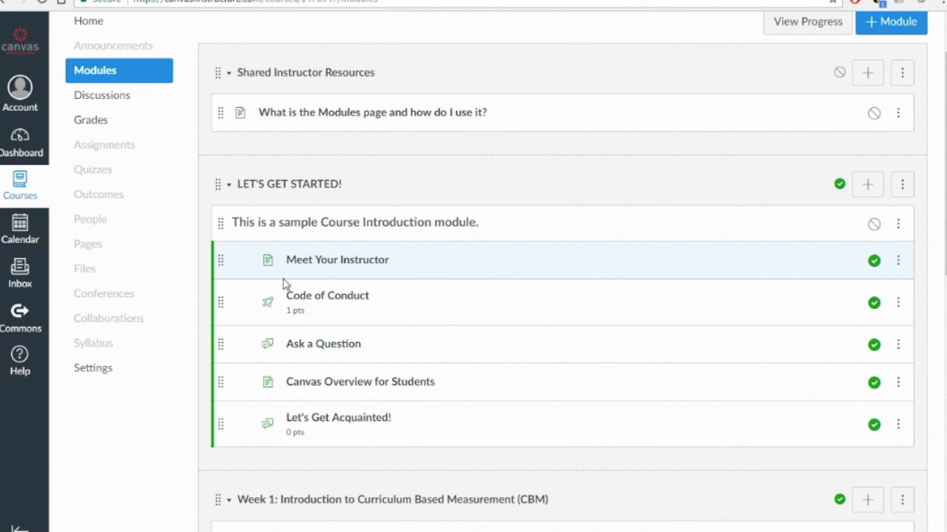
left_click(329, 266)
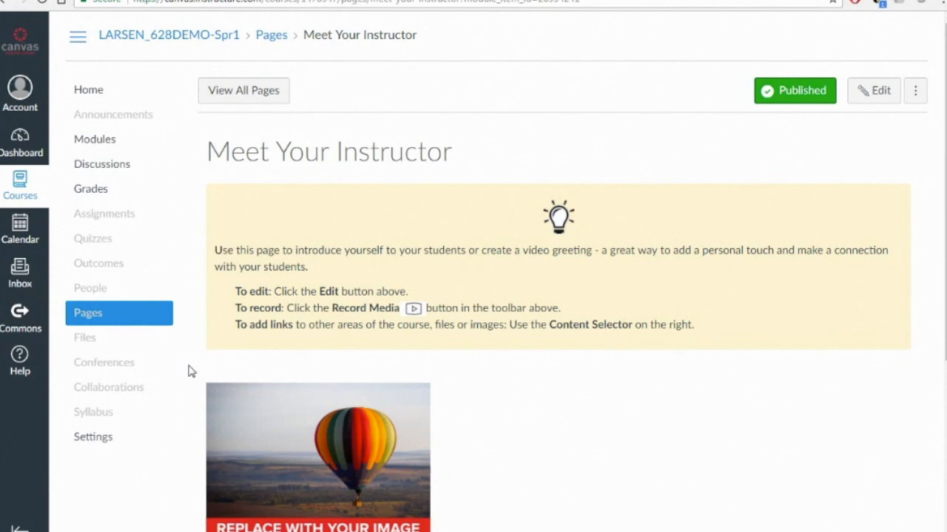
scroll(190, 370, "down", 2)
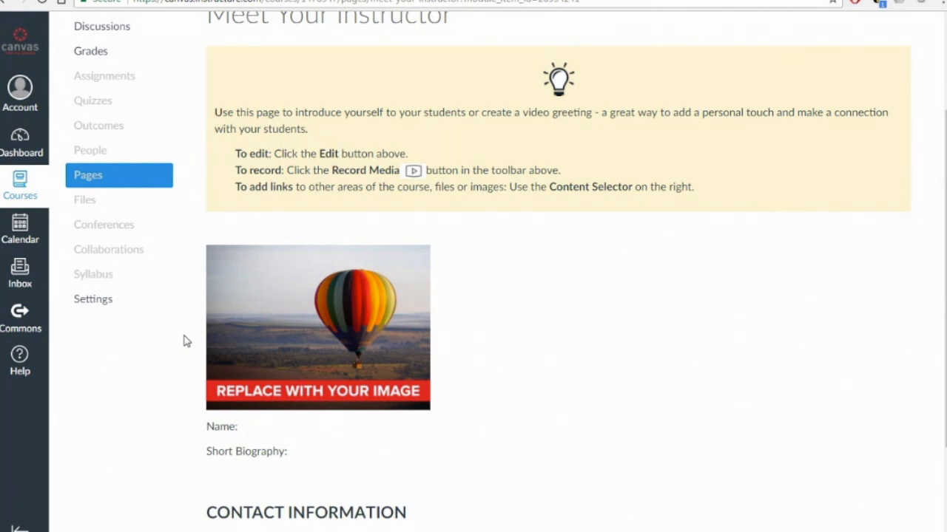
scroll(186, 341, "up", 1)
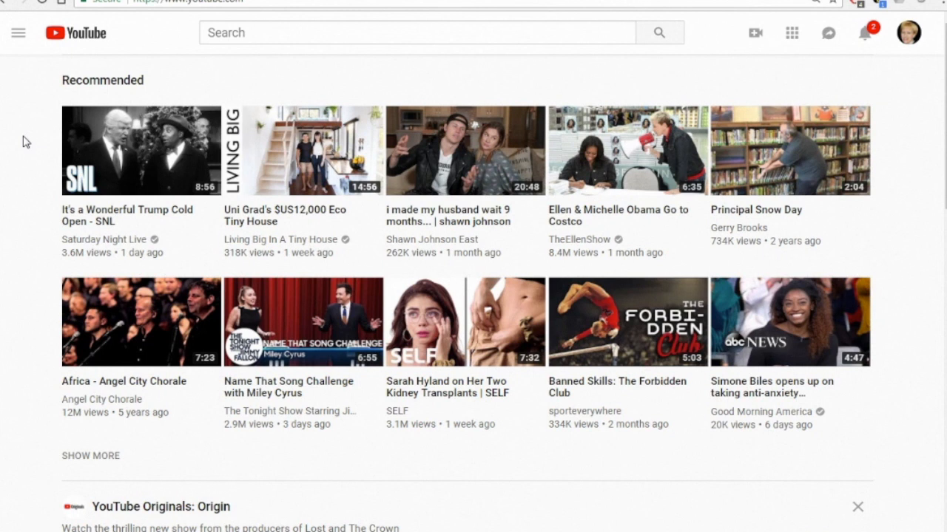
Switch to YouTube and upload the video file VID_20181205_104408 (1).mp4 from the Desktop through your channel
left_click(912, 36)
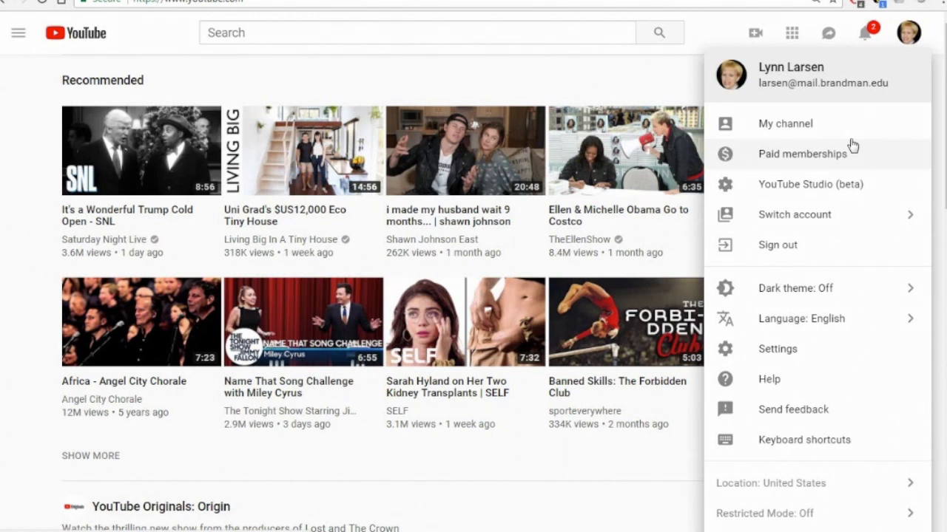
left_click(847, 124)
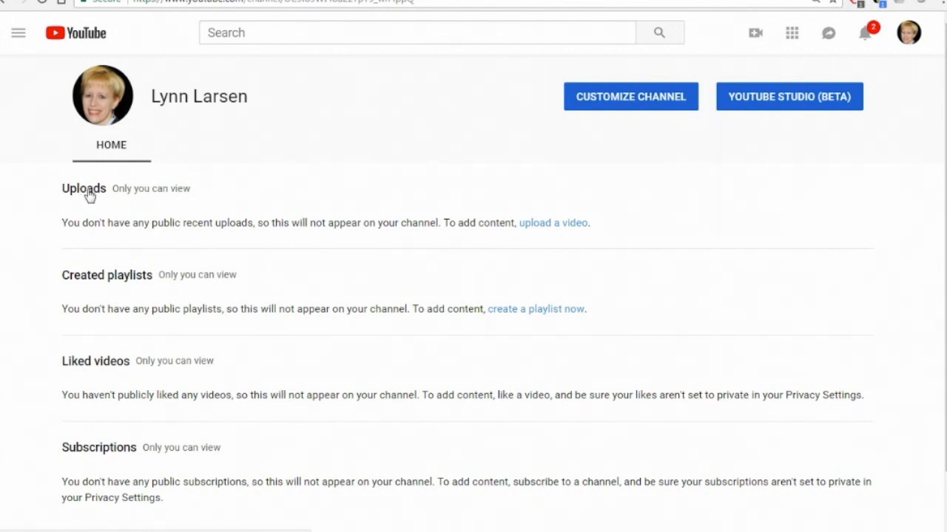
left_click(548, 232)
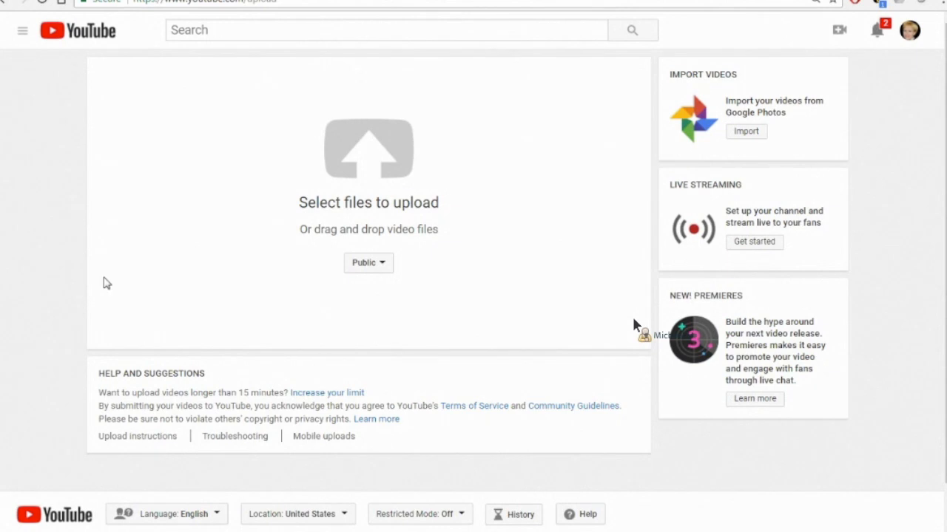
left_click(370, 162)
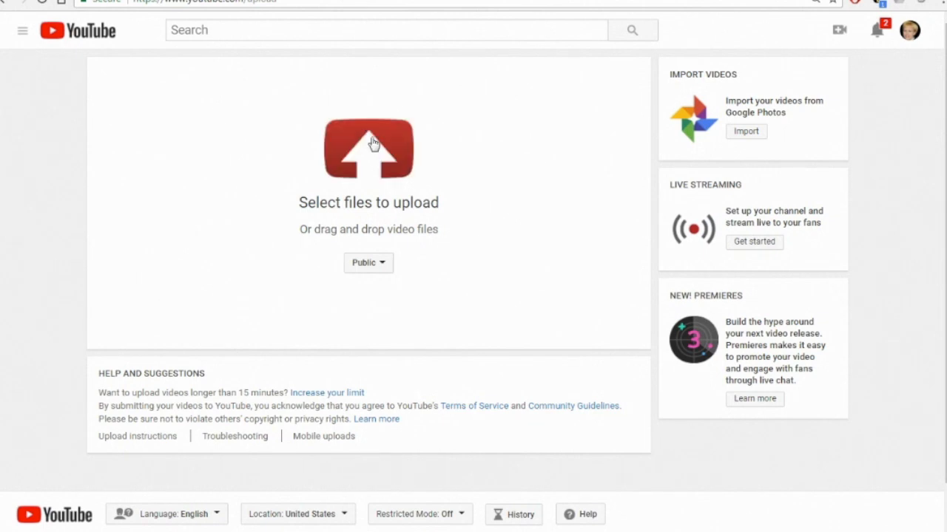
left_click(371, 147)
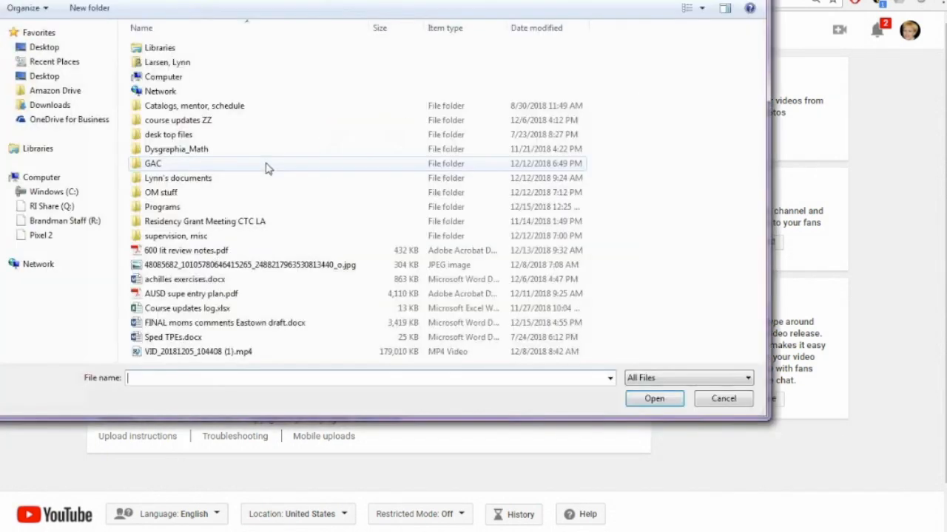
left_click(44, 76)
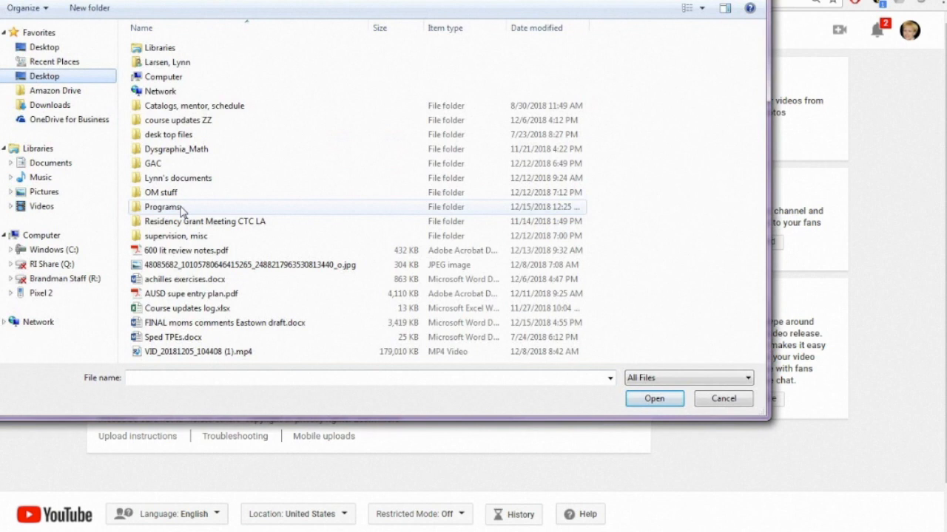
left_click(198, 351)
left_click(654, 398)
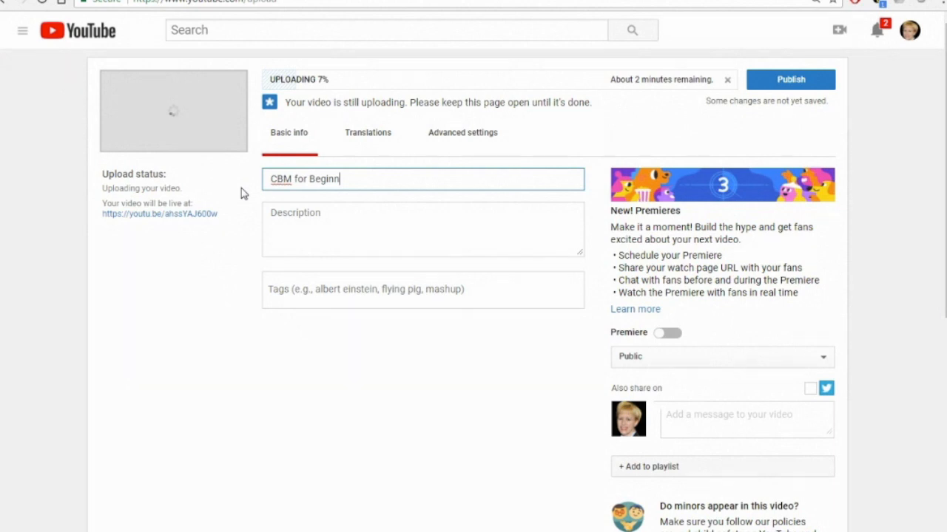
Title the video CBM for Beginners Introduction and add a description calling it the instructor's intro for CBM for Beginners
type("ers Introduction")
left_click(306, 214)
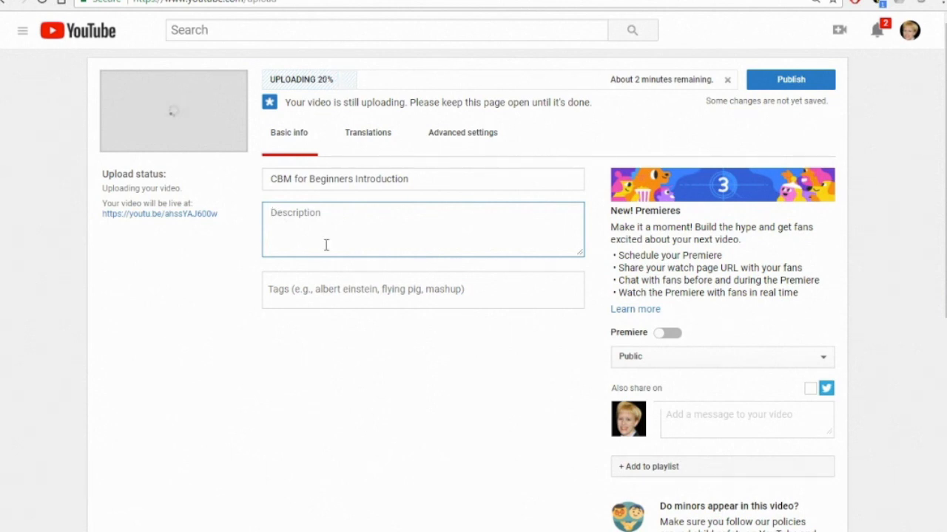
type("This is Dr. Larsen's ")
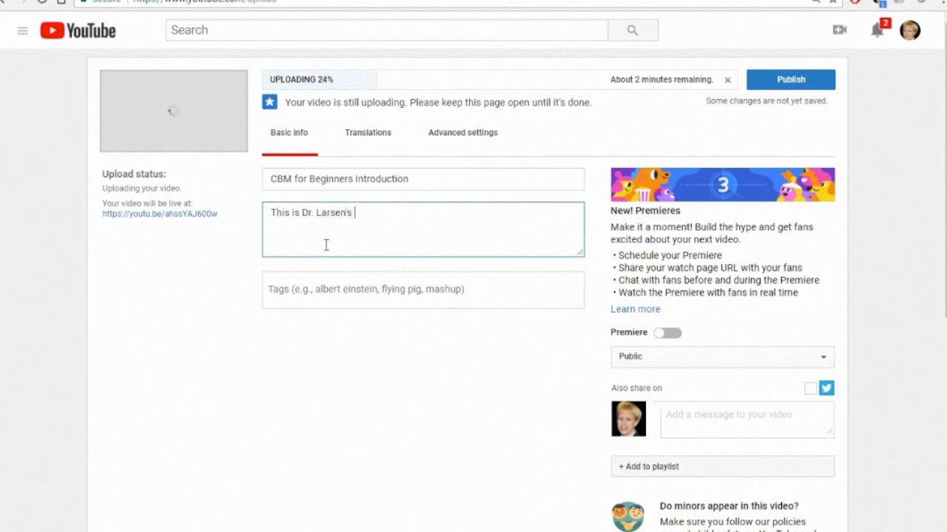
type("intro for CBM for Beginners.")
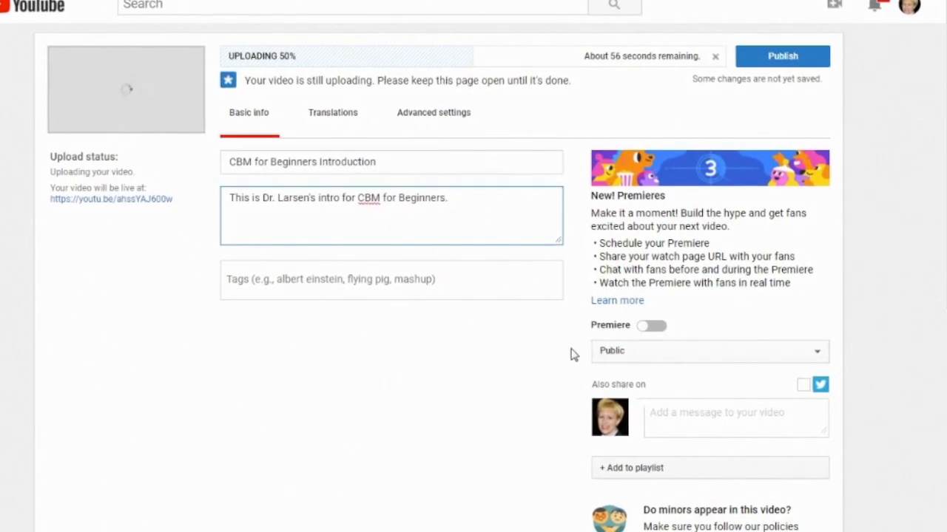
Set the video's visibility to Unlisted and open its embed sharing options
left_click(815, 350)
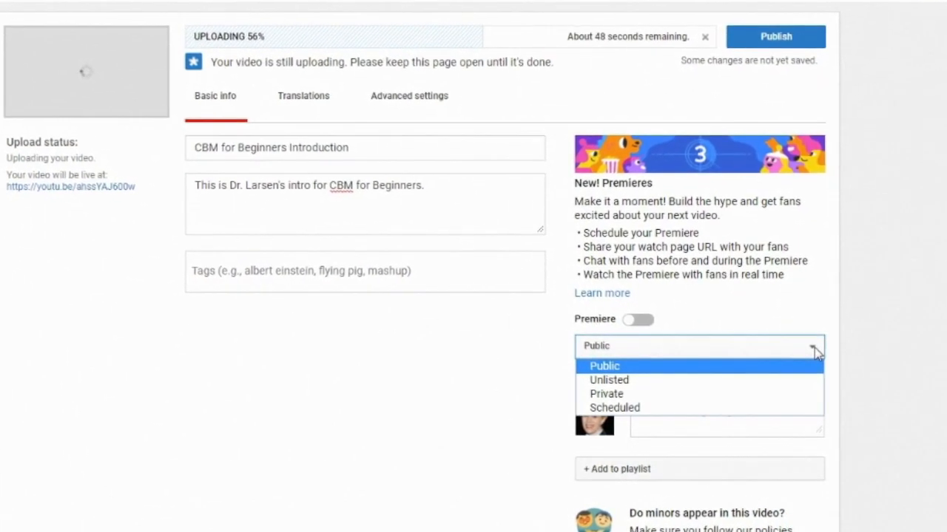
left_click(681, 374)
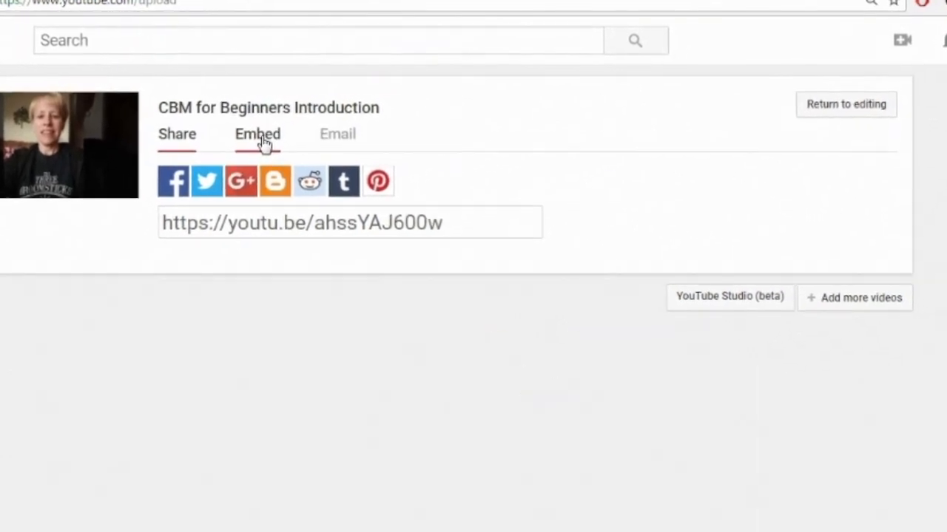
left_click(265, 136)
key("ctrl+c")
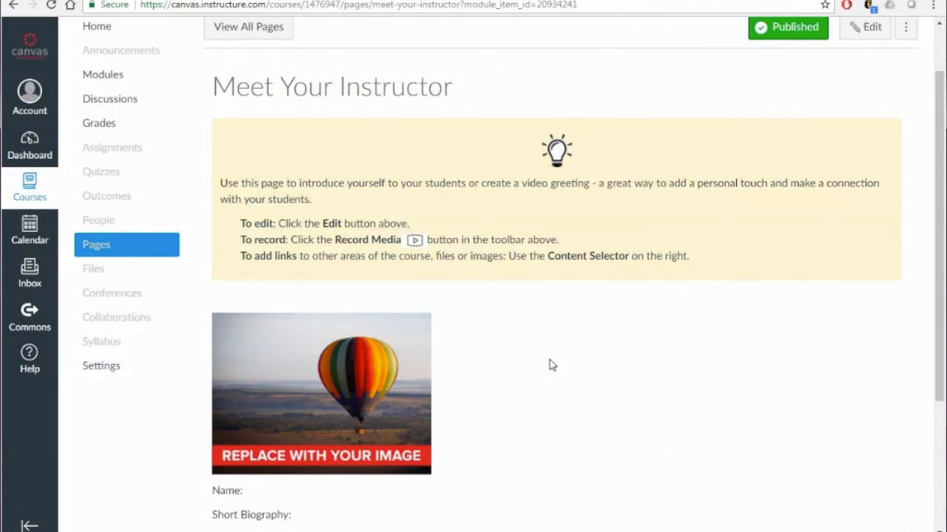
Return to the Meet Your Instructor page in the course and open it for editing
scroll(551, 365, "down", 2)
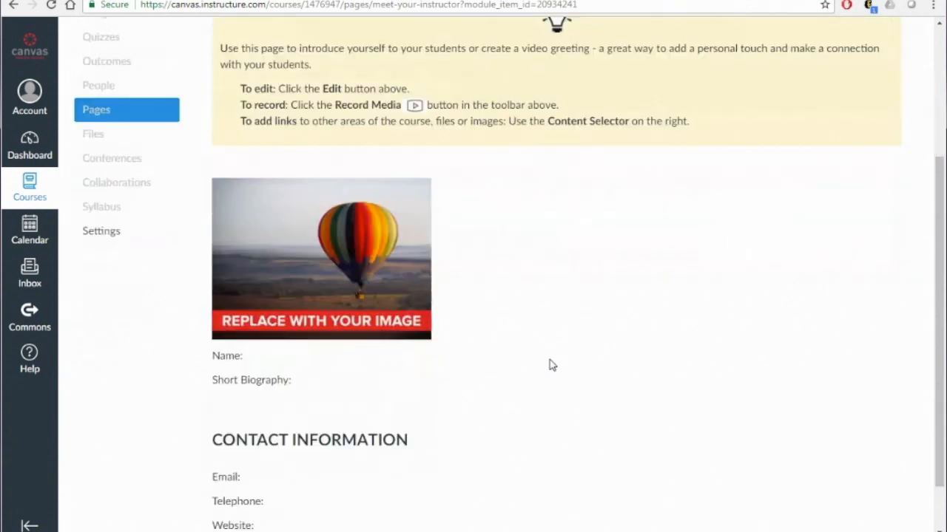
scroll(551, 365, "down", 1)
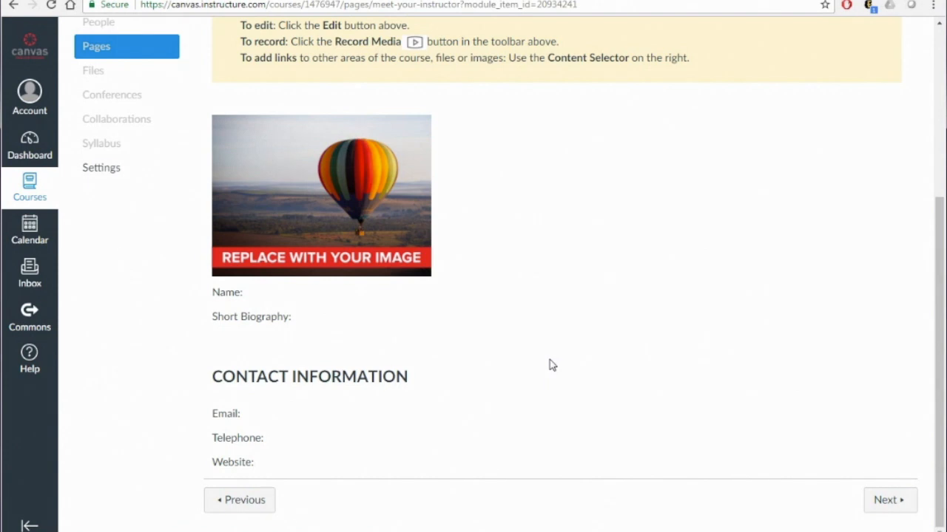
scroll(551, 364, "up", 5)
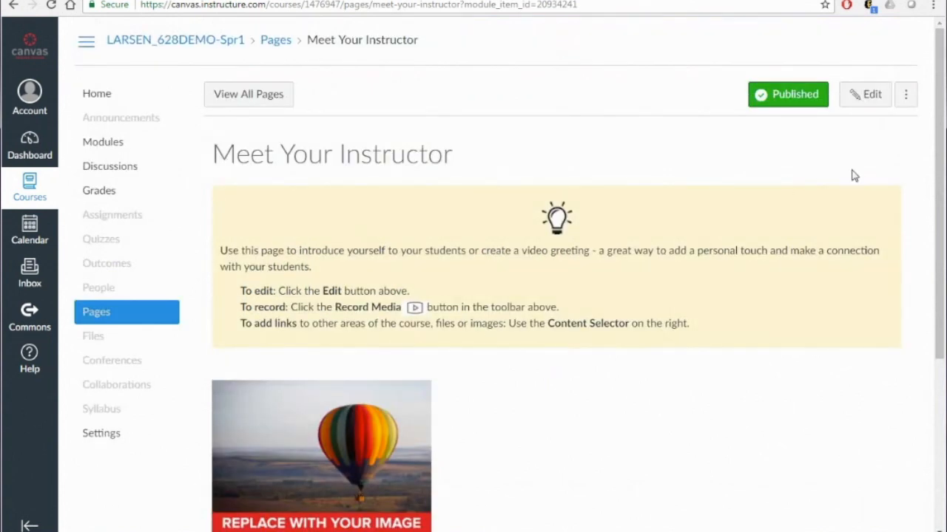
left_click(867, 97)
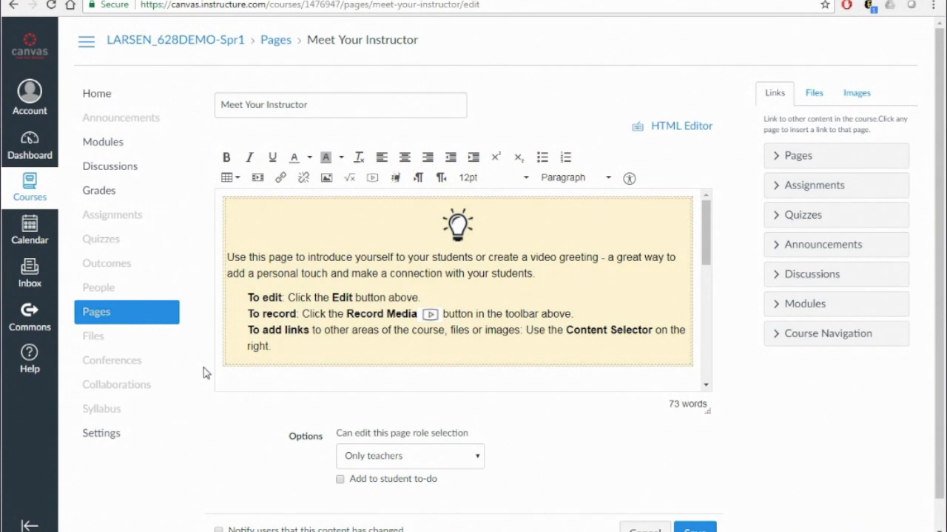
Replace the page's body with the pasted instructor page template
left_click(386, 359)
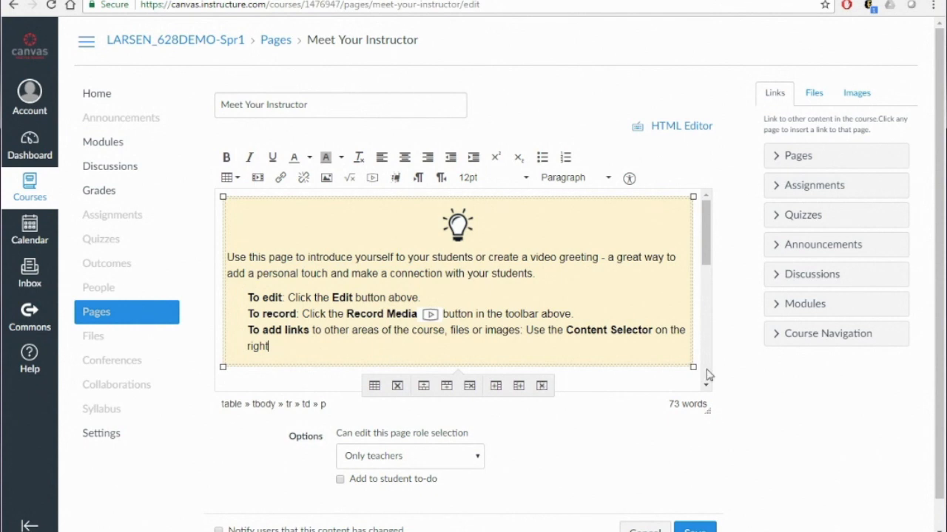
key("ctrl+a")
key("ctrl+v")
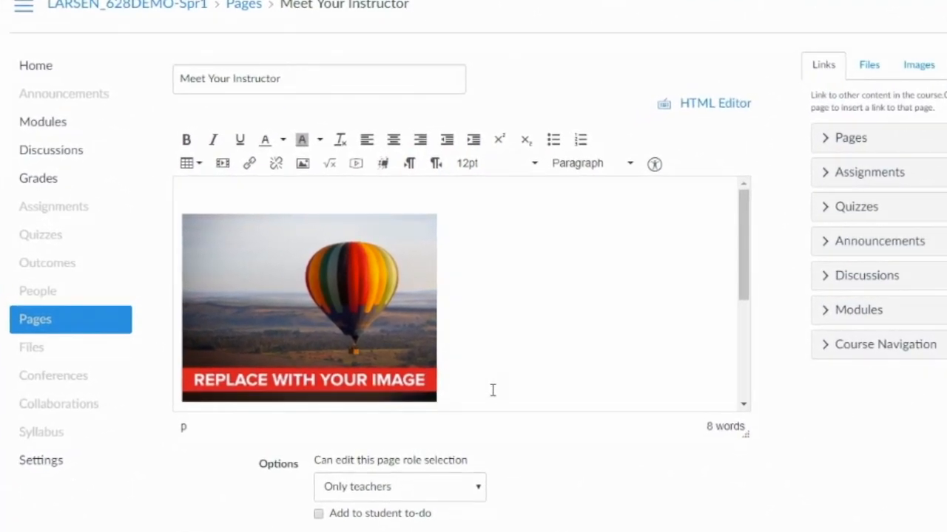
Enter the instructor's name after the Name label
scroll(493, 389, "down", 3)
left_click(244, 313)
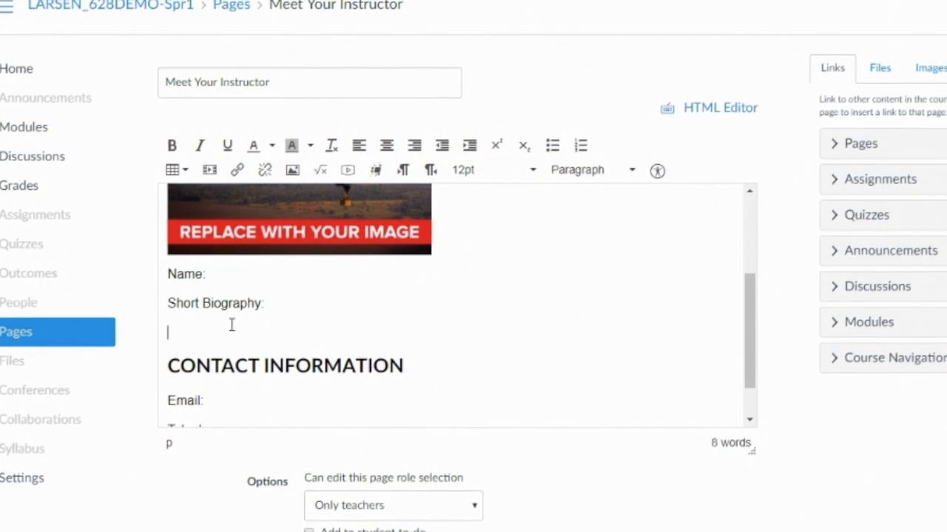
left_click(221, 274)
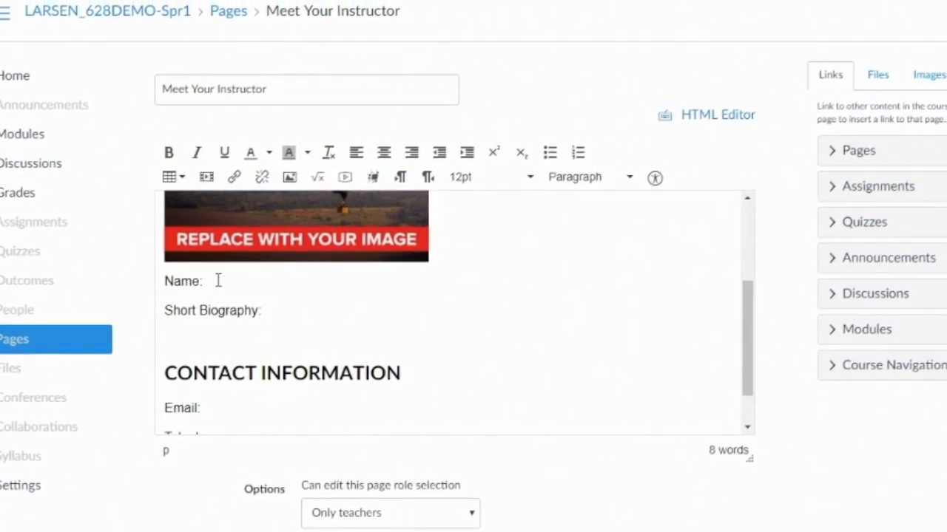
type("Dr. Lynn Larsen")
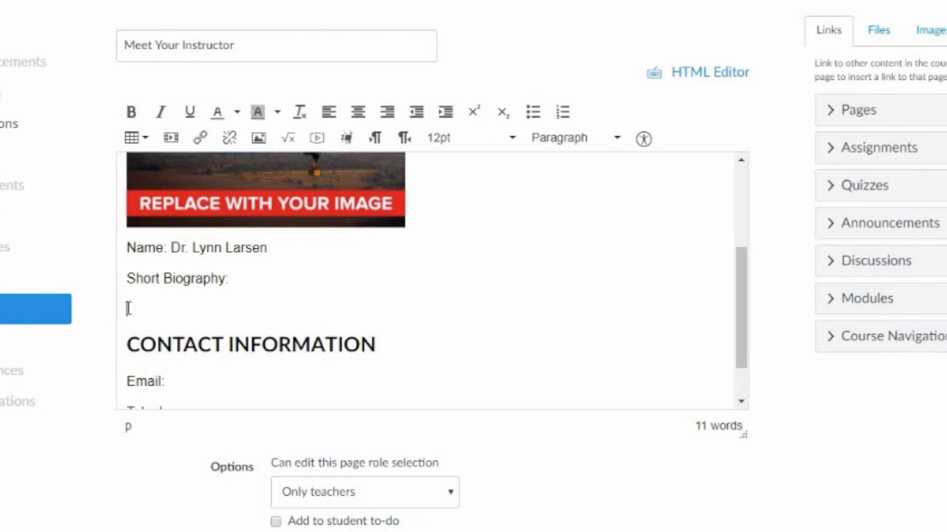
Insert the YouTube embed code below Short Biography by pasting it over an xxxxxxx placeholder in the HTML editor
type("xxxxxxx")
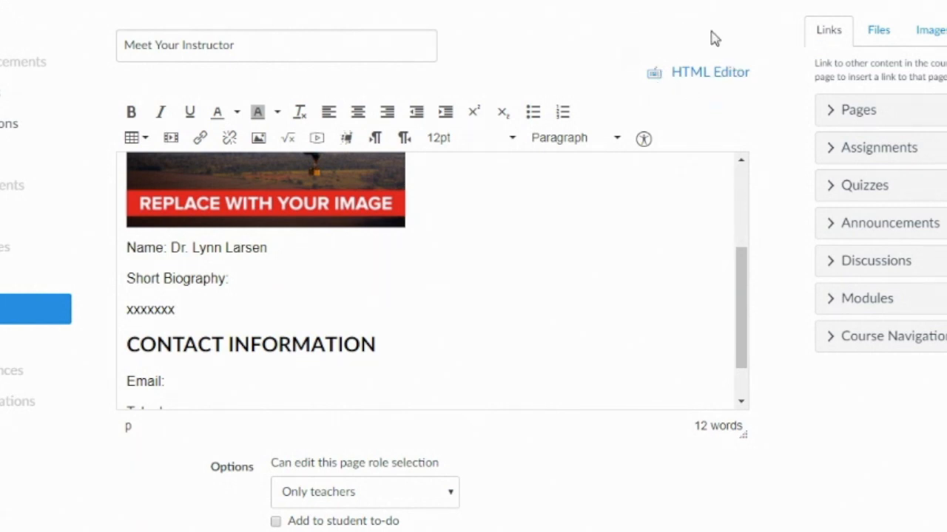
left_click(688, 74)
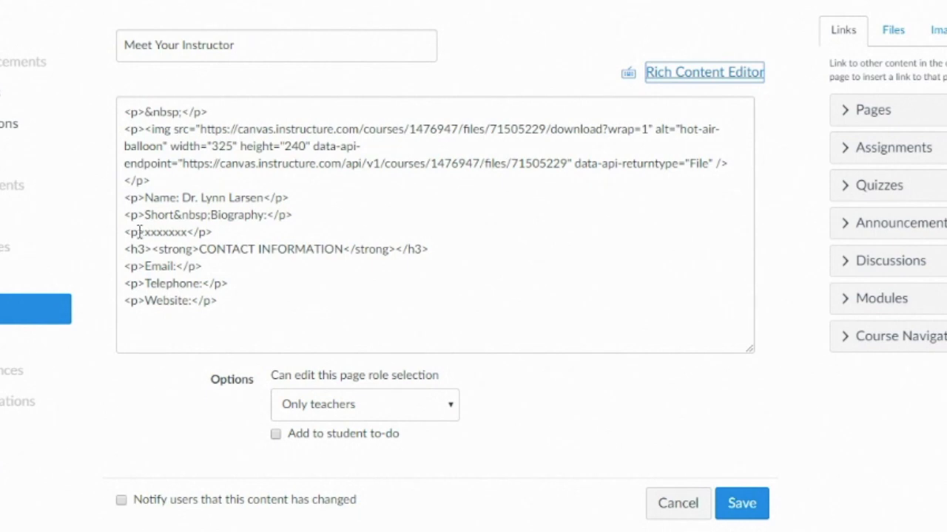
left_click_drag(144, 233, 187, 233)
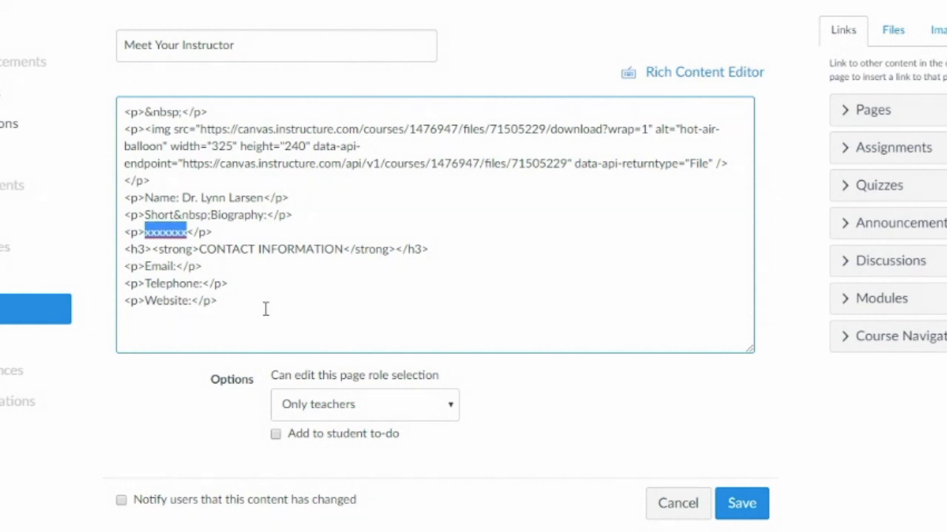
key("ctrl+v")
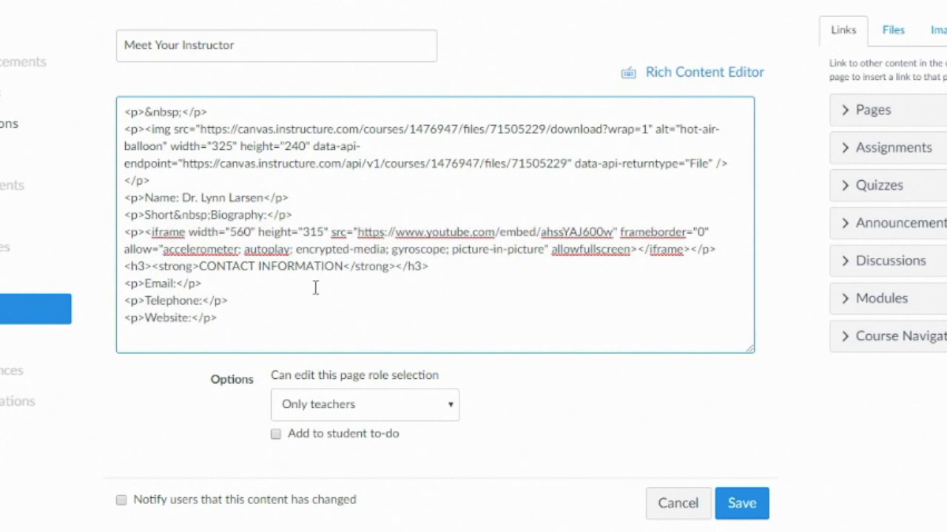
Save the page and scroll to the embedded video
left_click(739, 504)
scroll(632, 388, "down", 3)
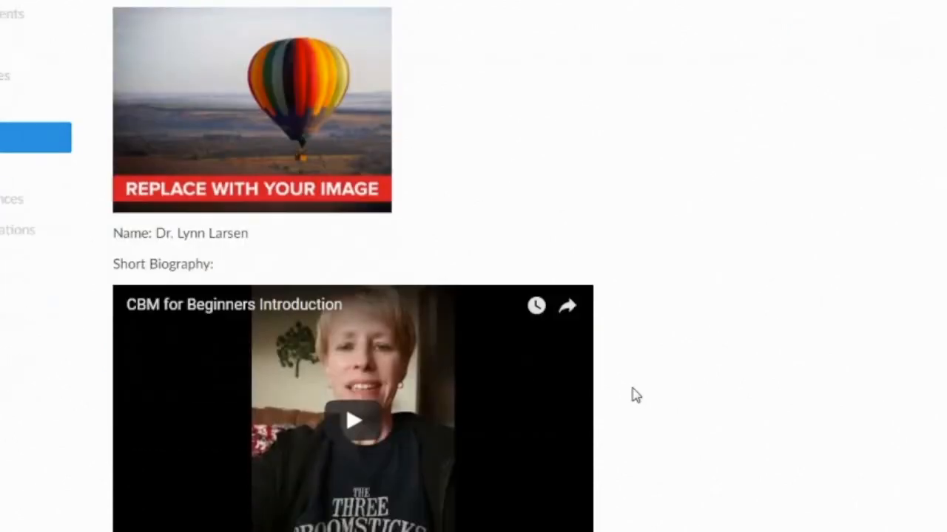
scroll(632, 394, "down", 1)
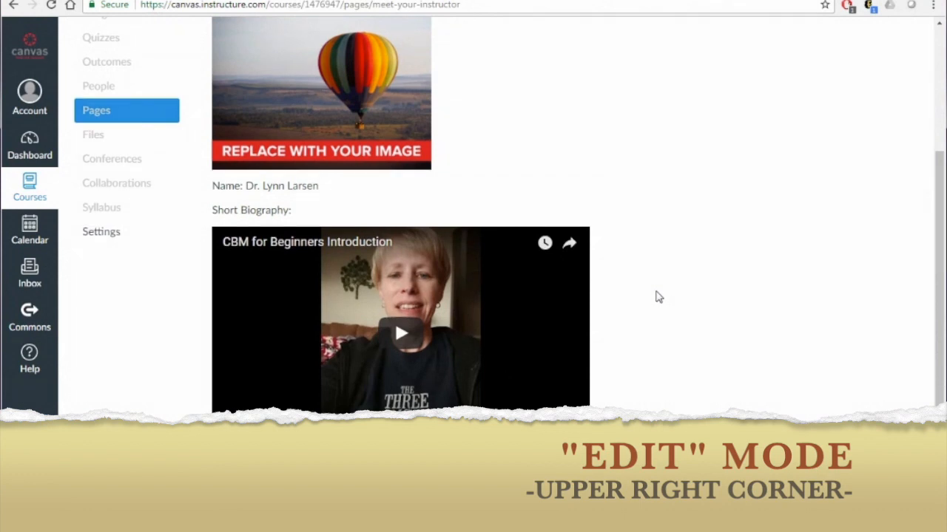
Reopen the page for editing, review the YouTube embed code in the HTML editor, and save again
scroll(655, 296, "up", 3)
left_click(860, 102)
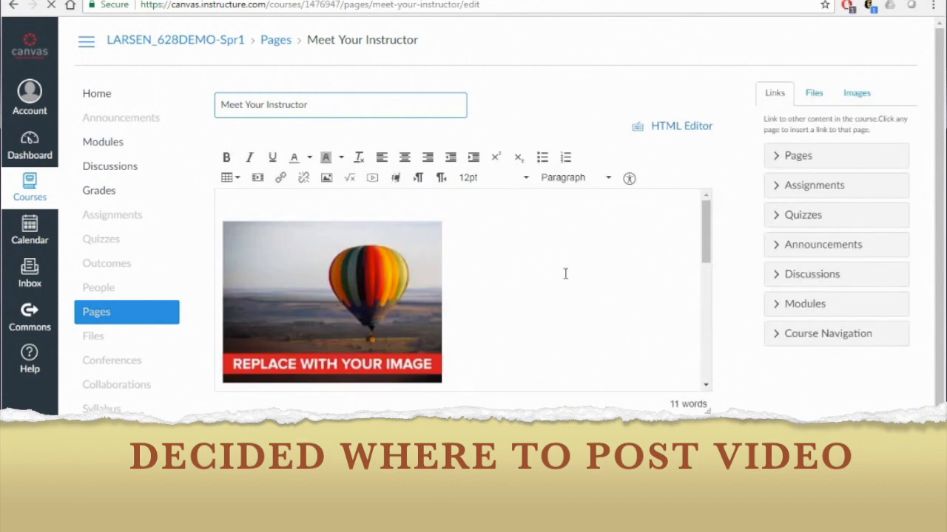
scroll(565, 275, "down", 1)
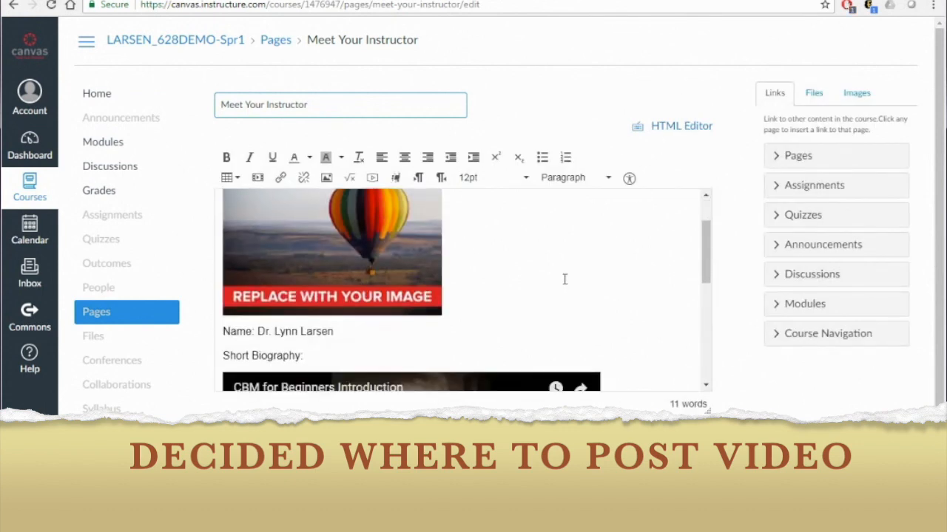
scroll(565, 279, "up", 1)
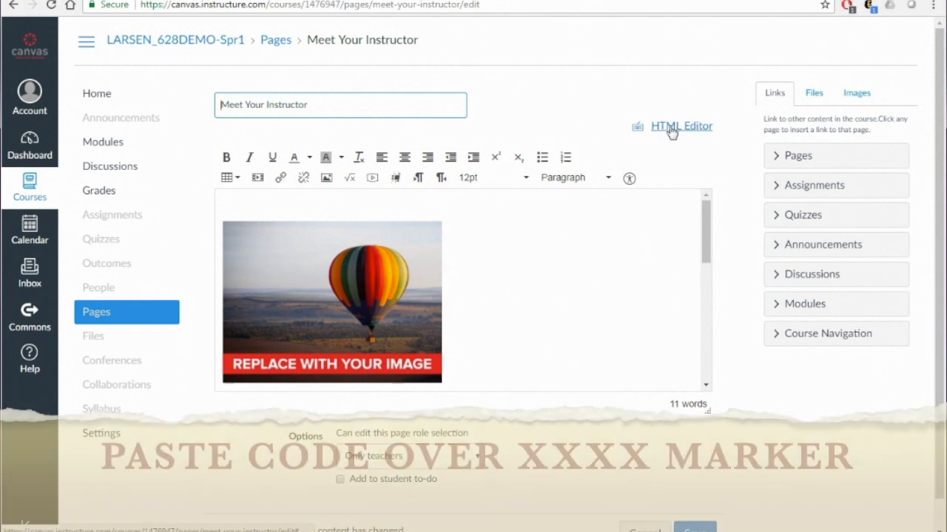
left_click(672, 131)
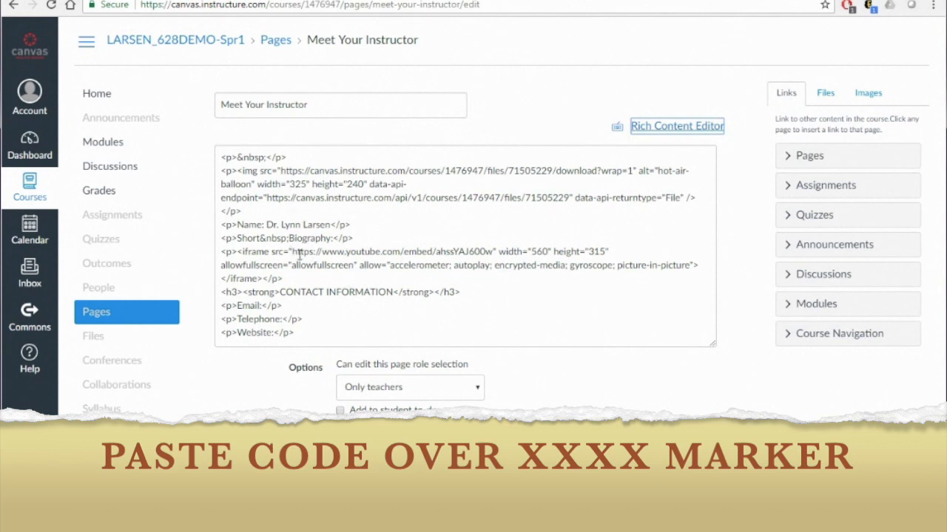
left_click_drag(324, 252, 436, 254)
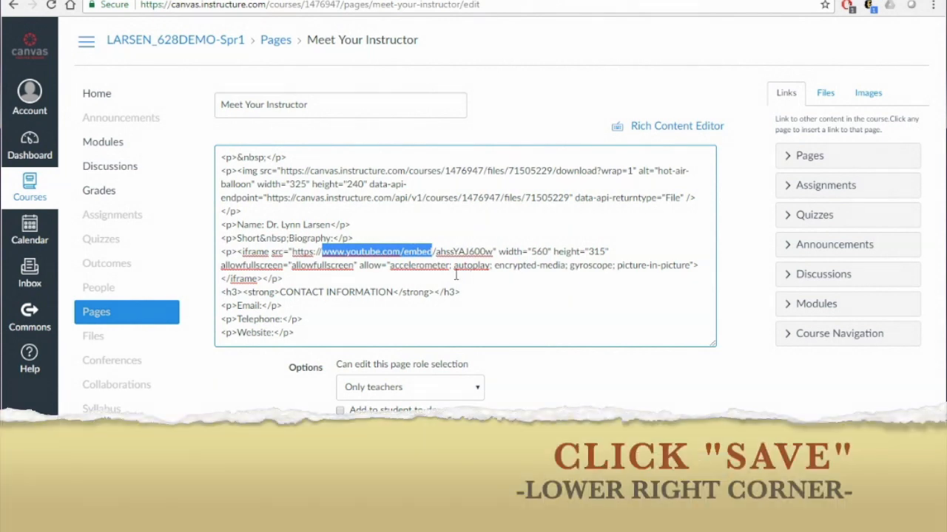
left_click(706, 469)
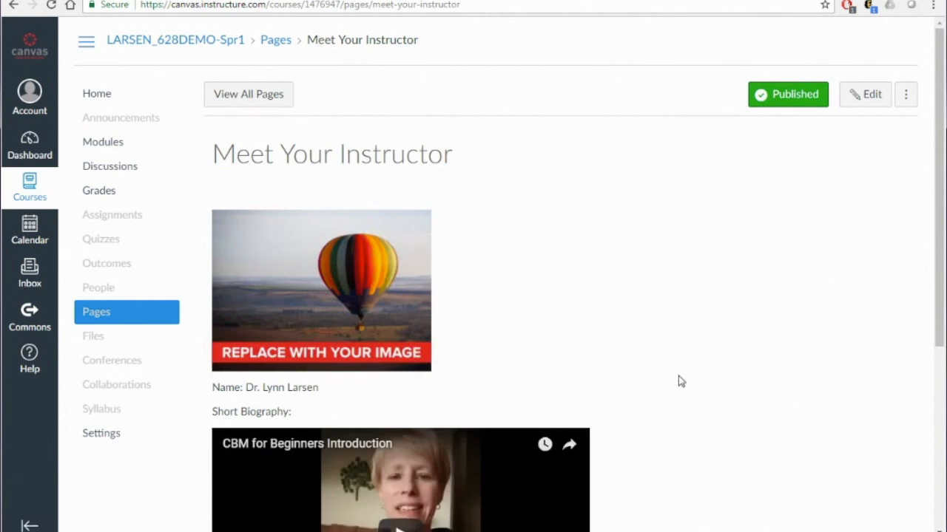
Embed the YouTube video below Short Biography by pasting its embed code into the Insert/edit media dialog
scroll(678, 376, "down", 3)
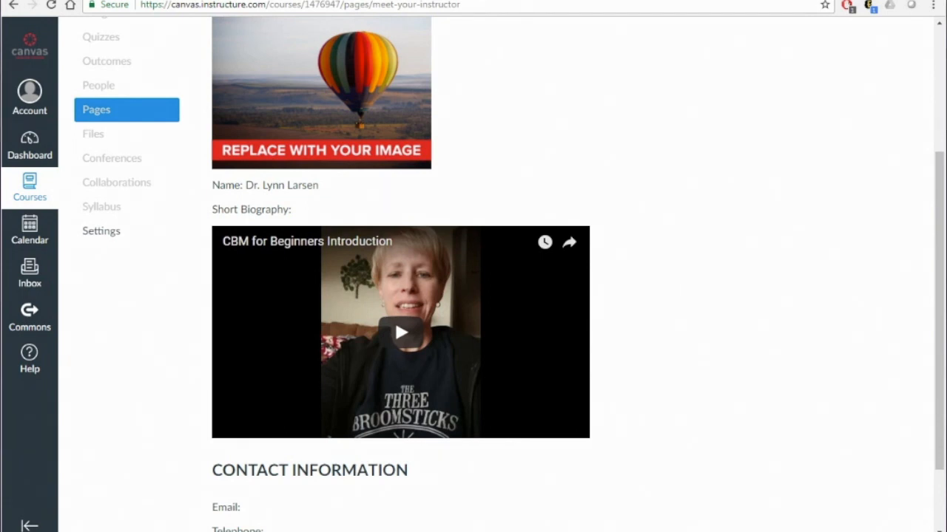
scroll(644, 313, "up", 1)
scroll(646, 312, "down", 2)
scroll(644, 313, "up", 5)
left_click(862, 93)
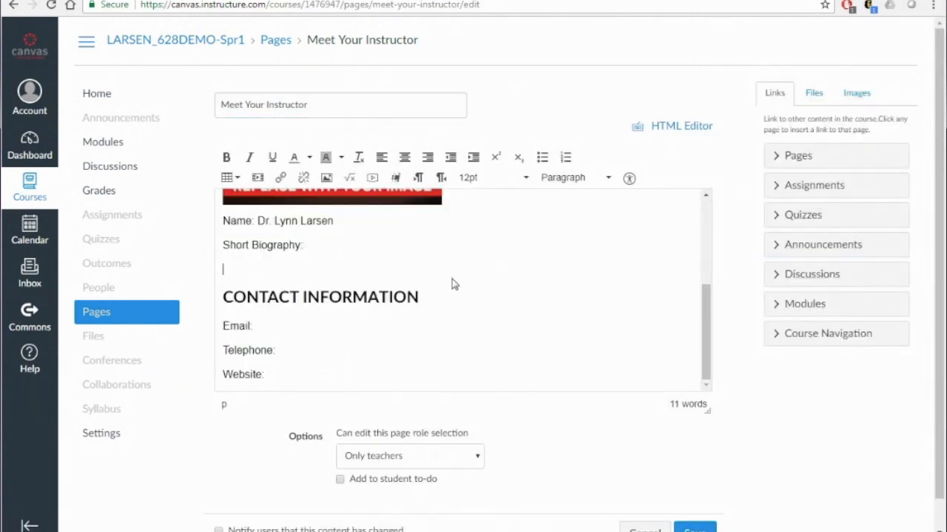
scroll(450, 303, "up", 2)
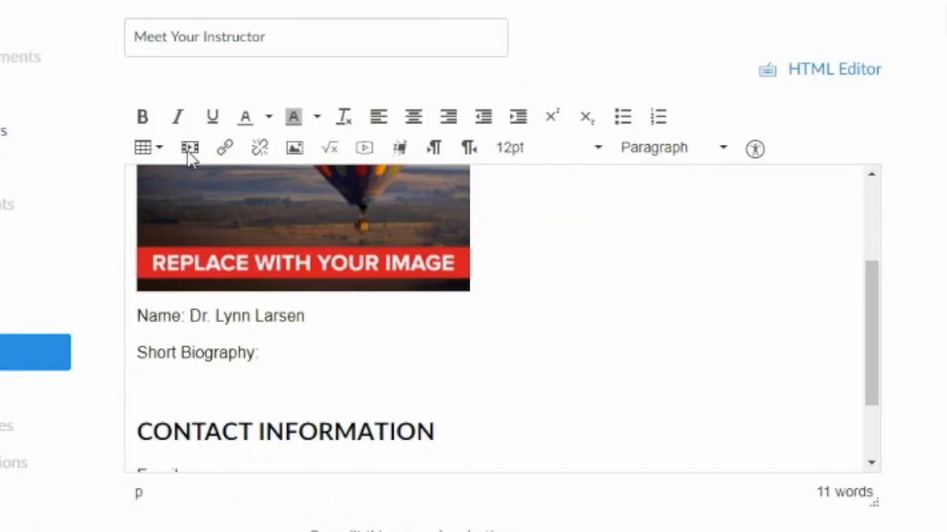
left_click(189, 148)
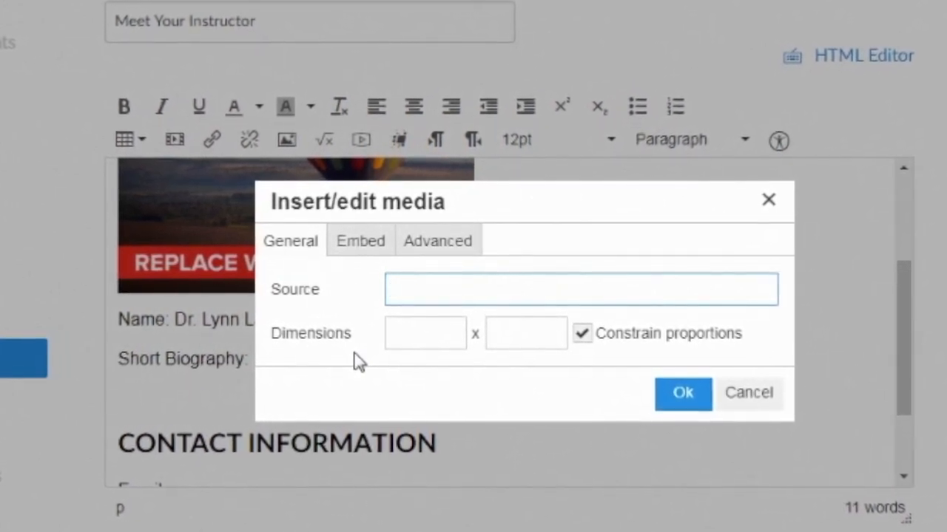
left_click(353, 246)
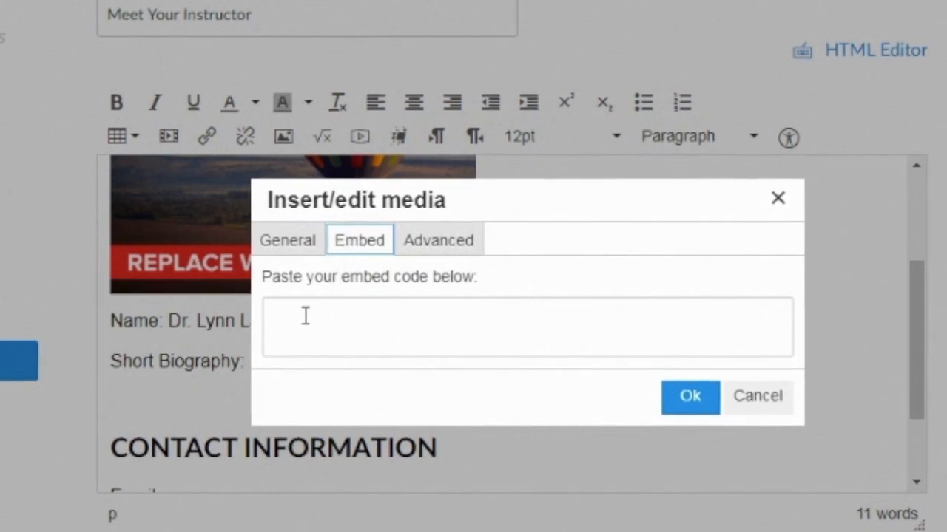
left_click(304, 316)
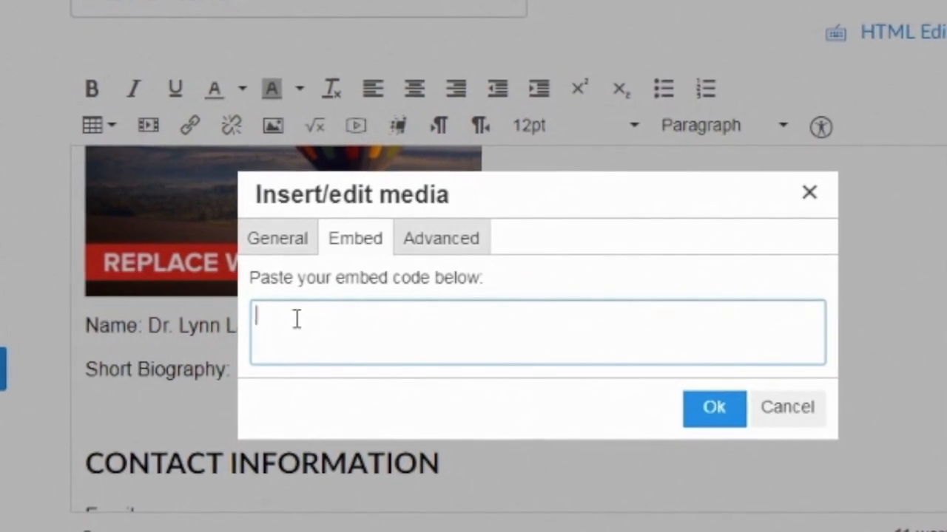
type("<iframe width=\"560\" height=\"315\" src=\"https://www.youtube.com/embed/ahssYAJ600w\" frameborder=\"0\" allow=\"accelerometer; autoplay; encrypted-media; gyroscope; picture-in-picture\" allowfullscreen></iframe>")
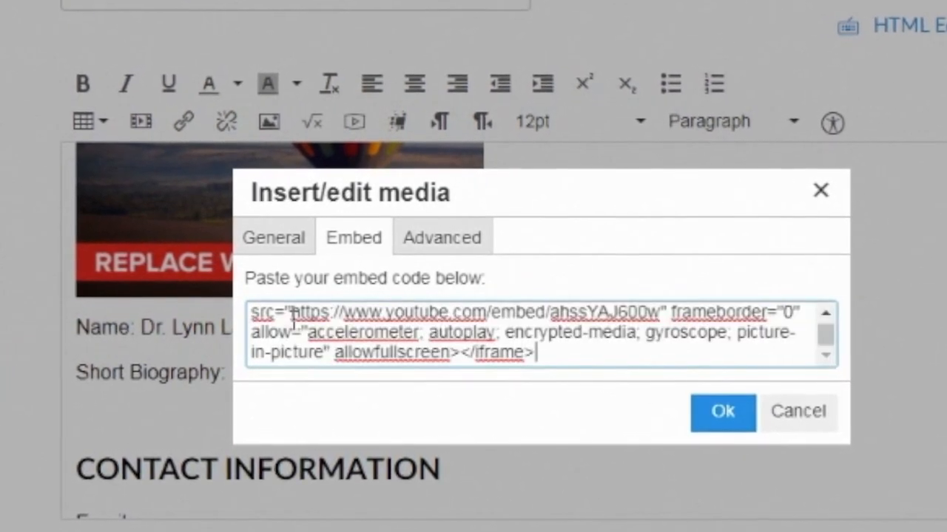
left_click(724, 427)
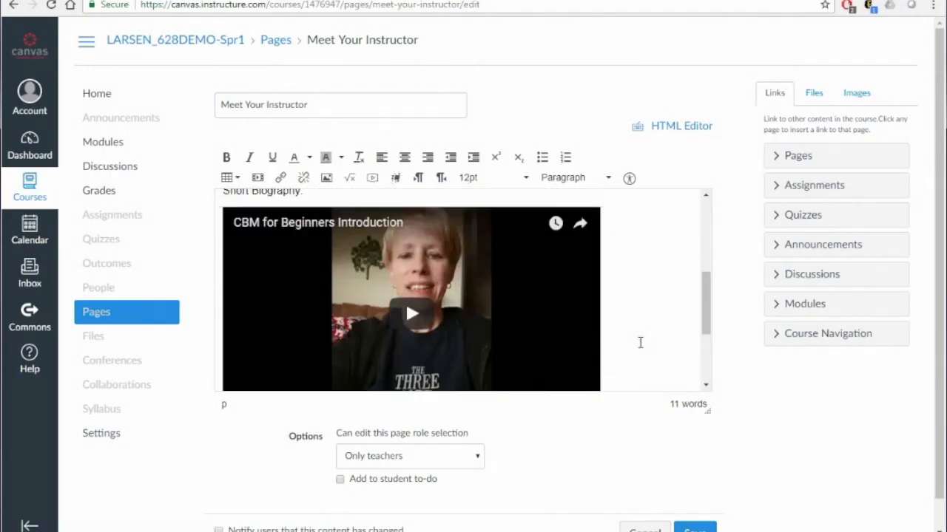
Save the Meet Your Instructor page with the embedded video
scroll(640, 343, "up", 1)
scroll(639, 342, "down", 3)
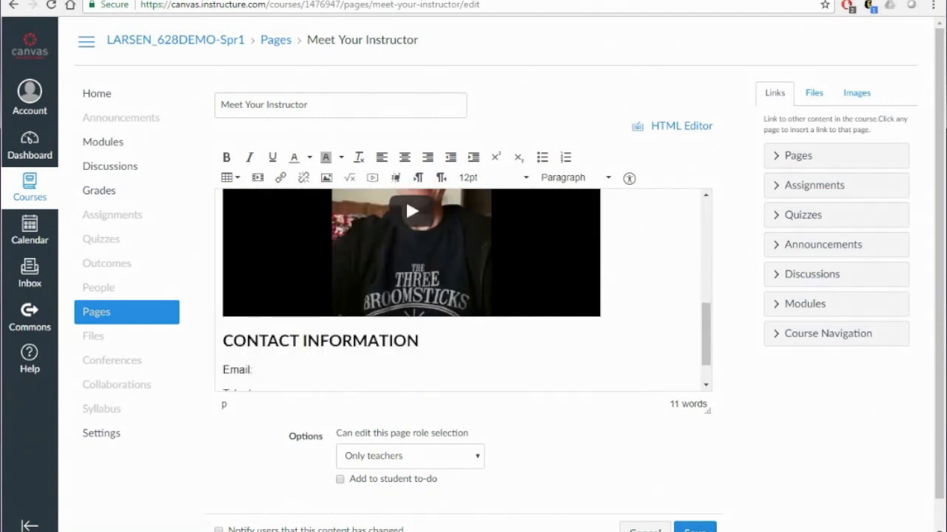
left_click(694, 529)
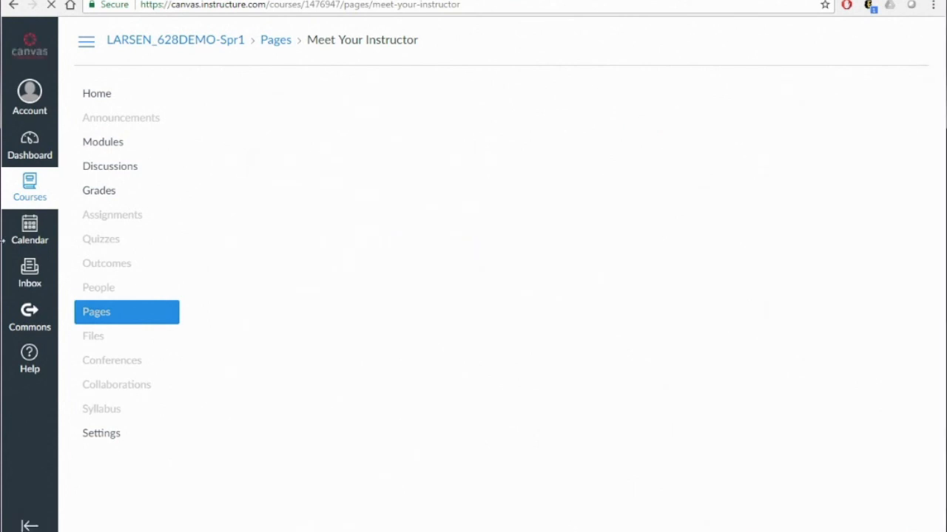
scroll(623, 335, "down", 3)
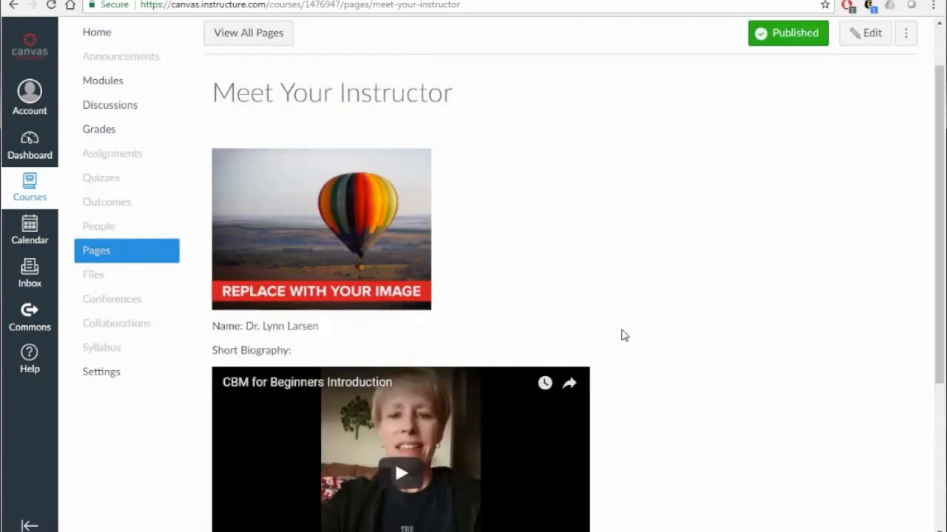